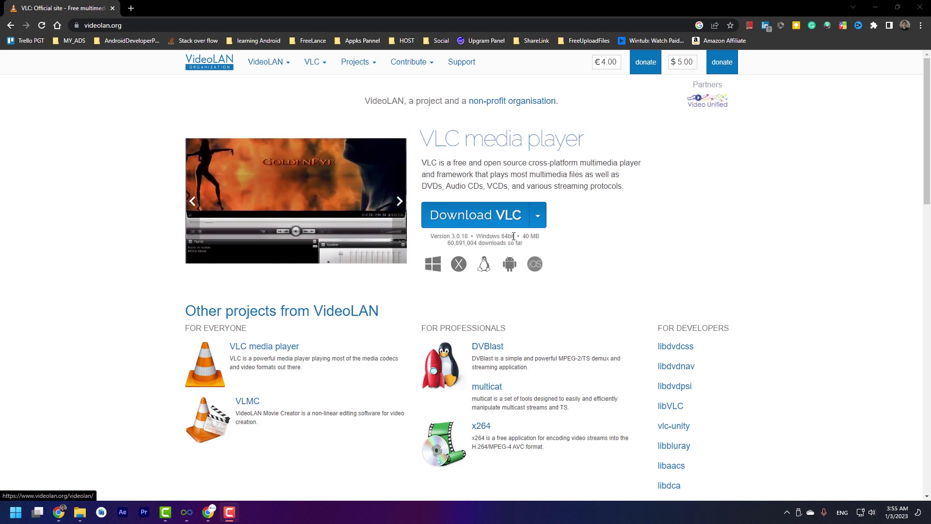
- Download the VLC media player installer for Windows from the VideoLAN site
drag(514, 236, 491, 237)
click(577, 235)
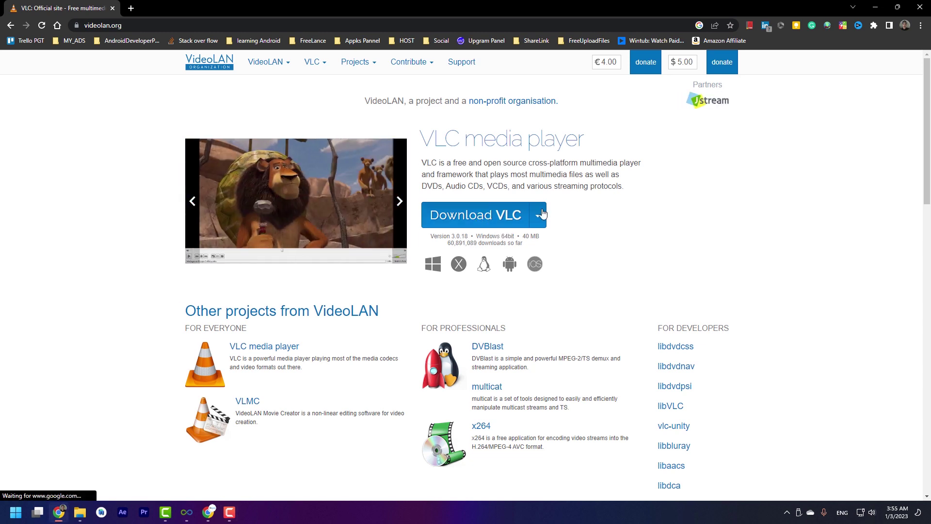
click(542, 213)
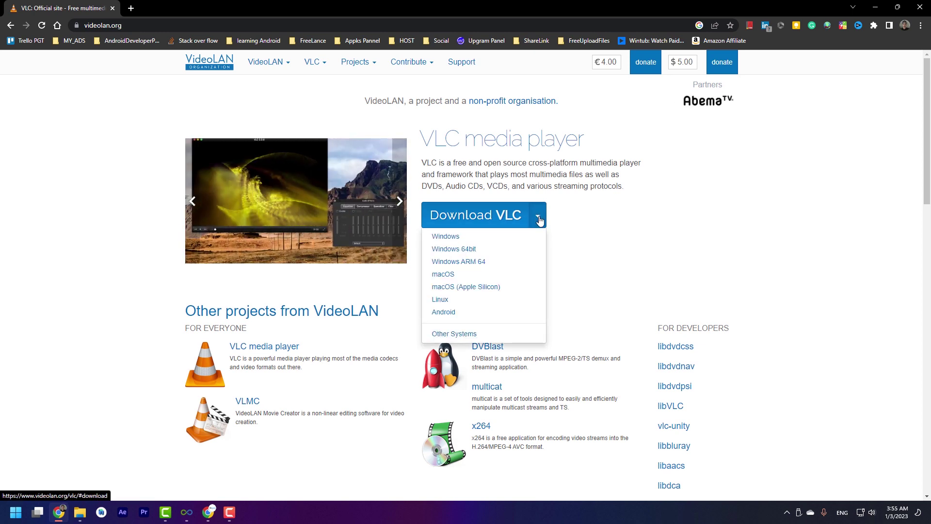
click(528, 217)
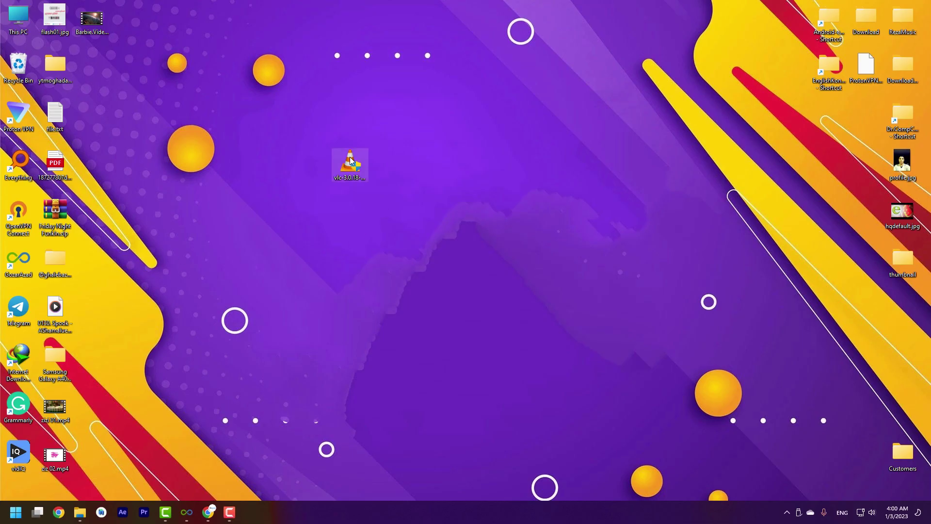
- Run the downloaded VLC installer in English and install it with the default components in C:\Program Files\VideoLAN\VLC
click(350, 160)
double_click(350, 160)
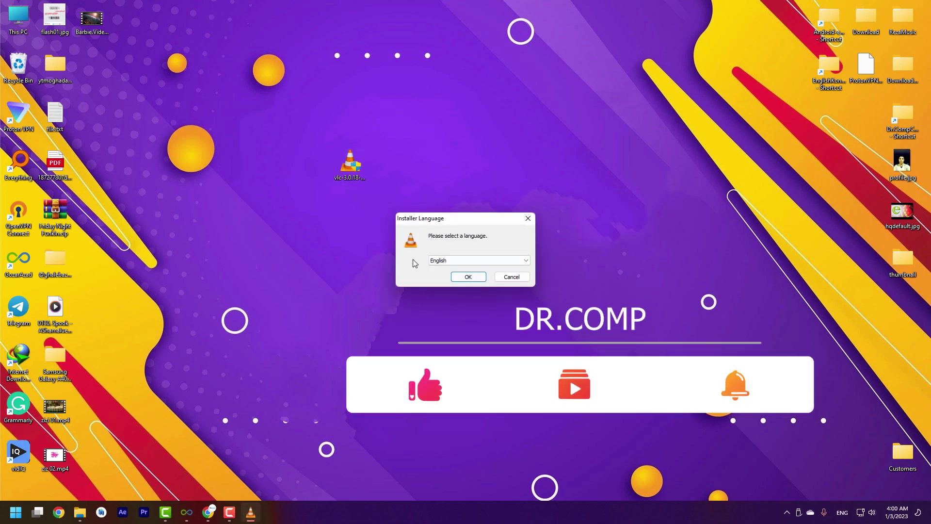
click(467, 276)
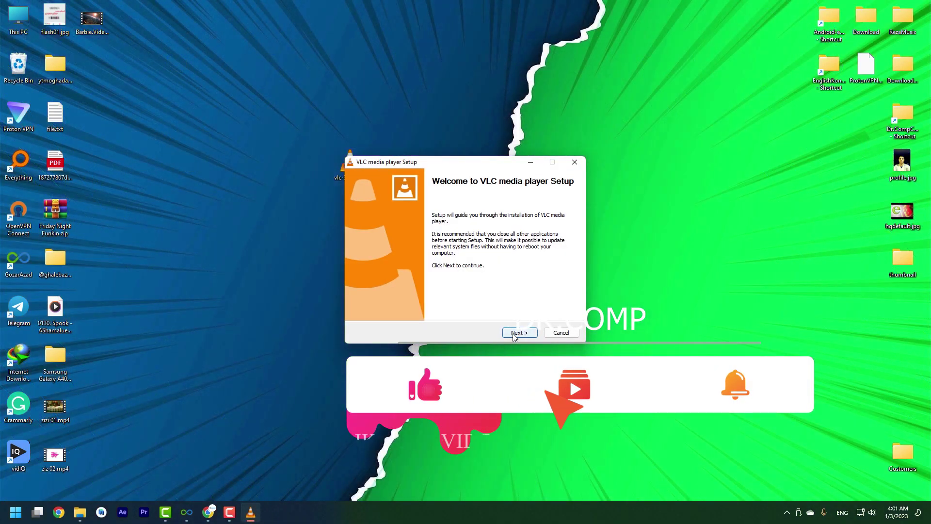
click(518, 333)
click(518, 332)
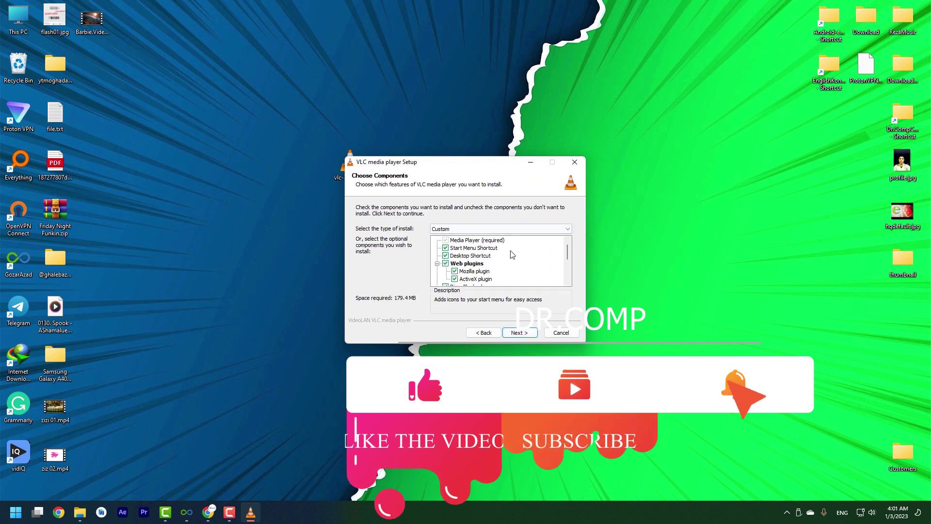
click(520, 333)
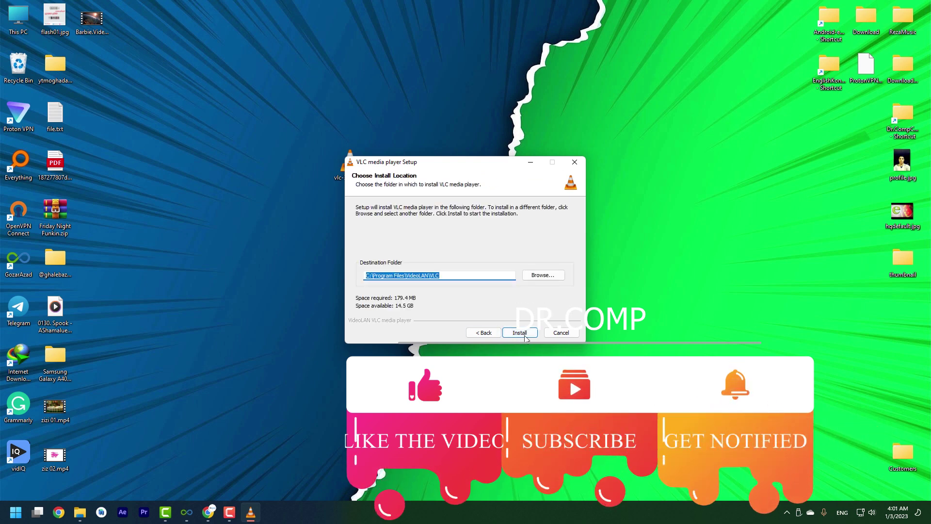
click(524, 336)
- Finish the setup with VLC set to run and accept the default privacy and network access policy
click(382, 230)
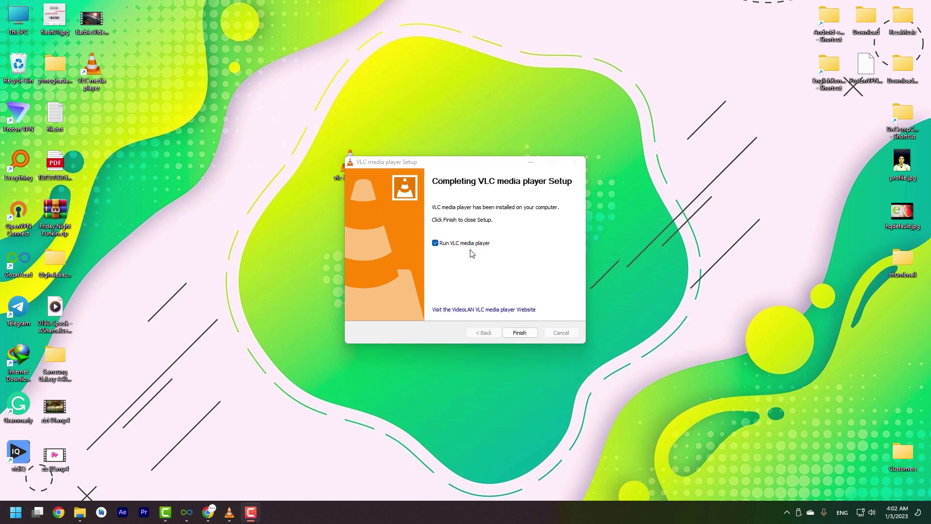
click(519, 333)
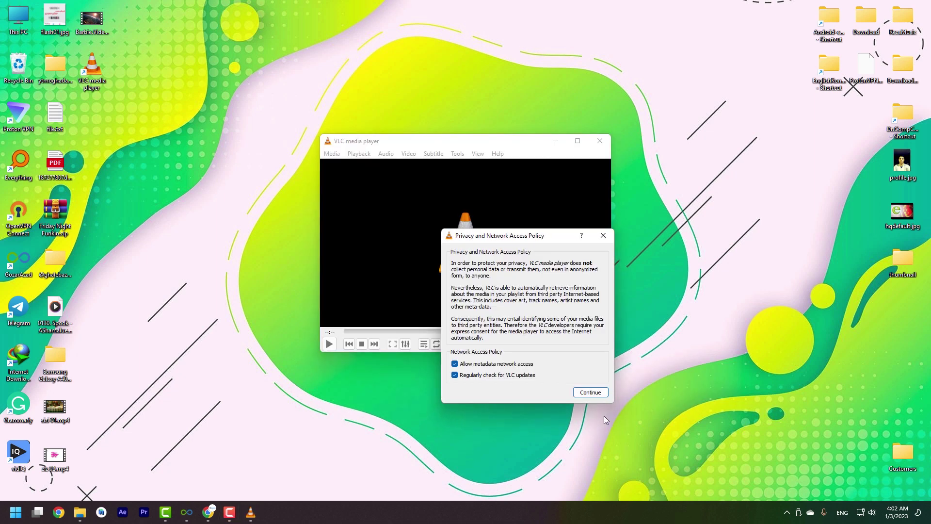
click(585, 393)
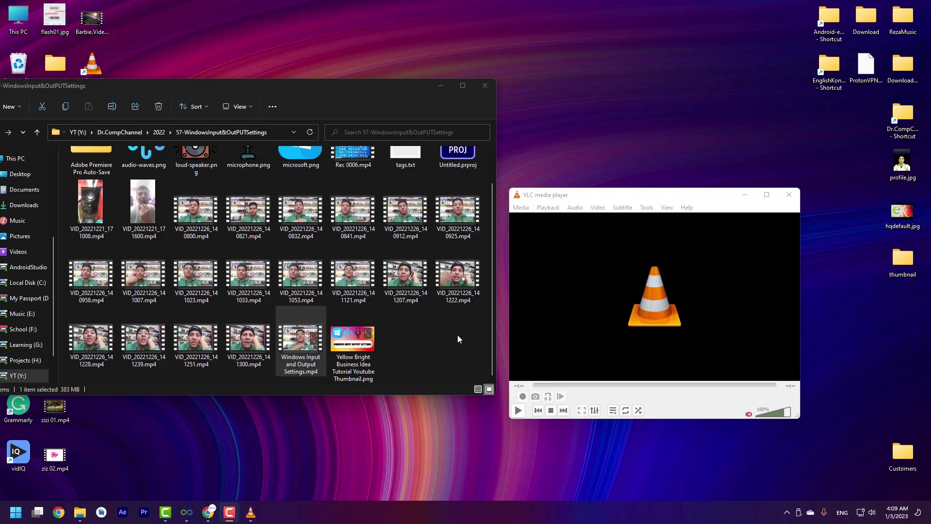
- Load Windows Input and Output Settings.mp4 from the open folder into VLC
click(458, 335)
click(636, 283)
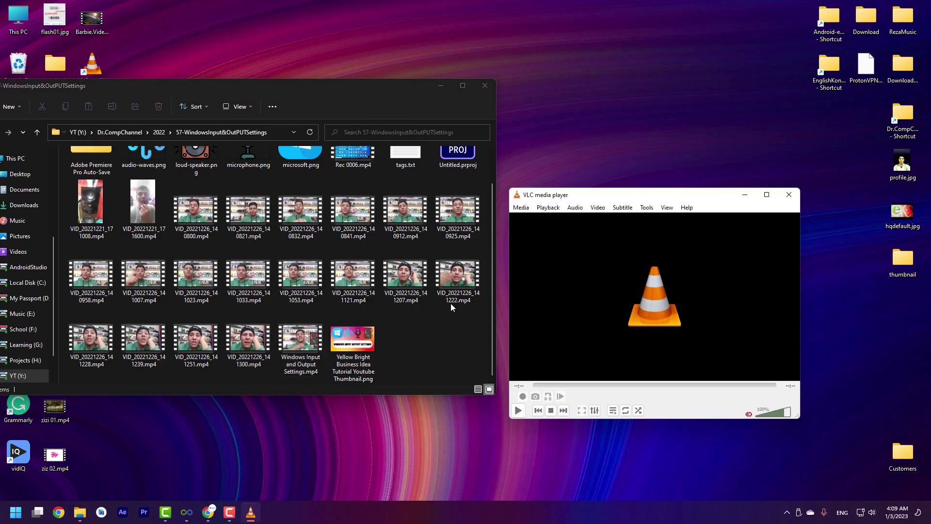
drag(304, 335, 582, 316)
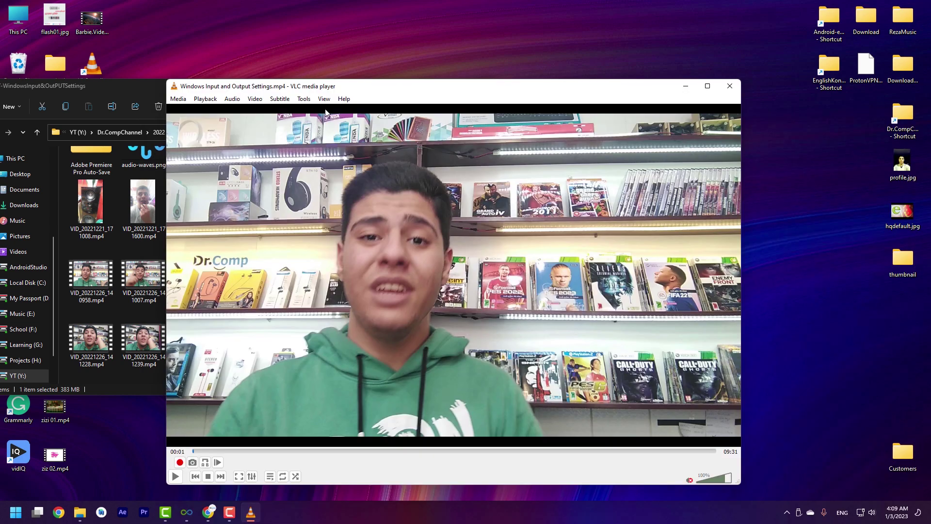
- Check whether Advanced Controls is enabled in VLC's view options
click(324, 99)
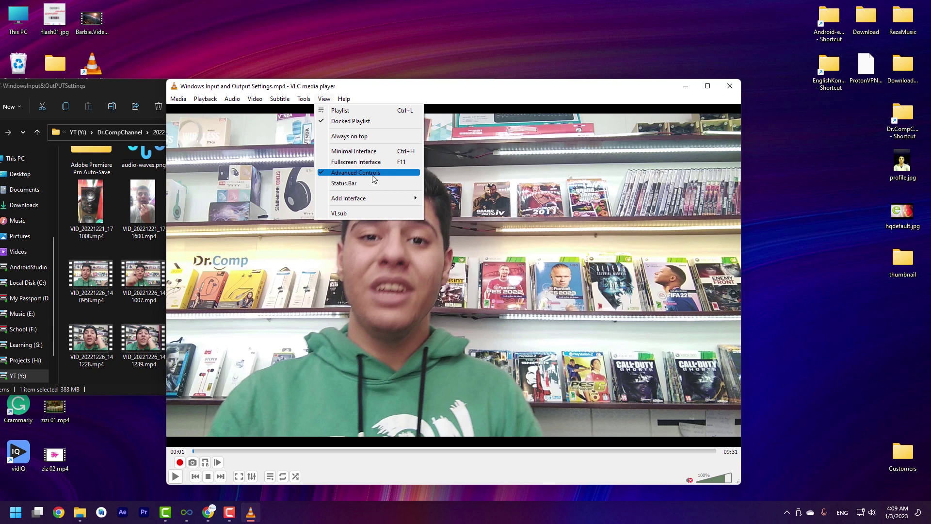
click(221, 350)
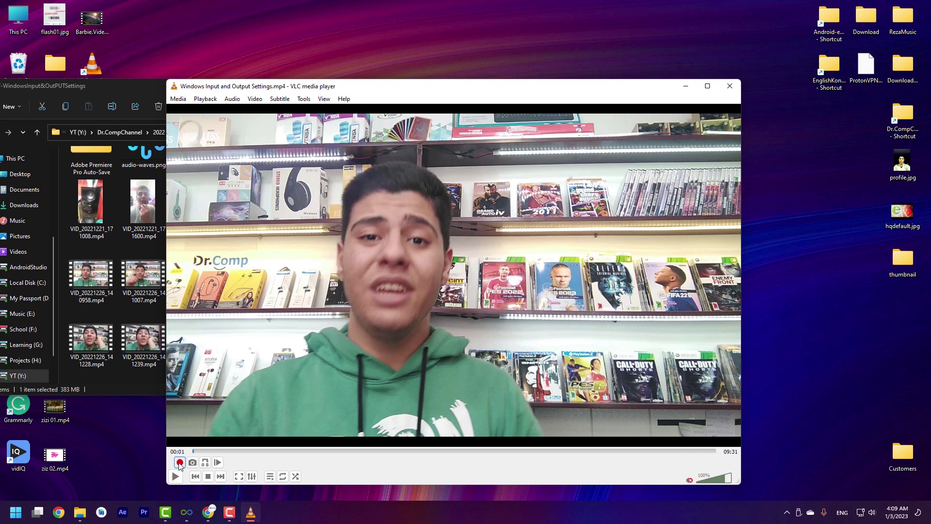
drag(443, 91, 464, 93)
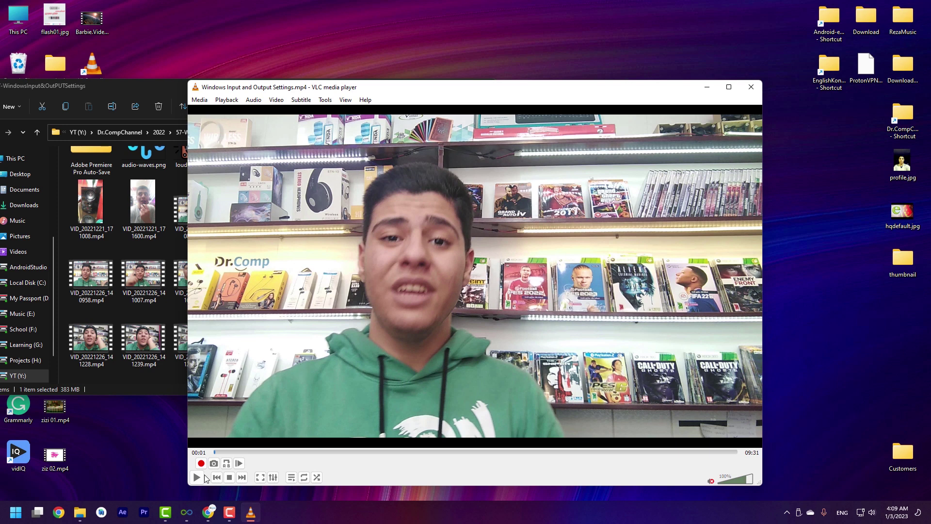
- Record a clip of the video from its beginning to 00:13 and stop there
click(213, 452)
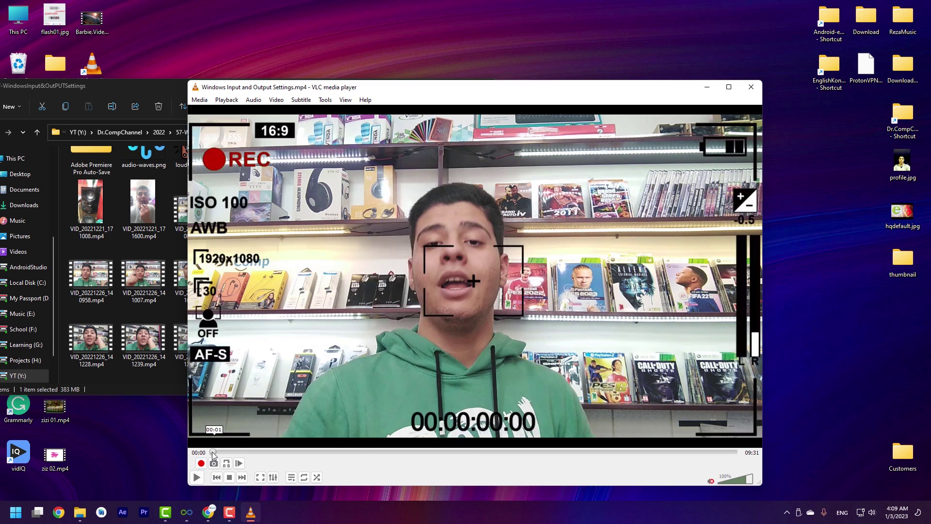
drag(213, 452, 244, 452)
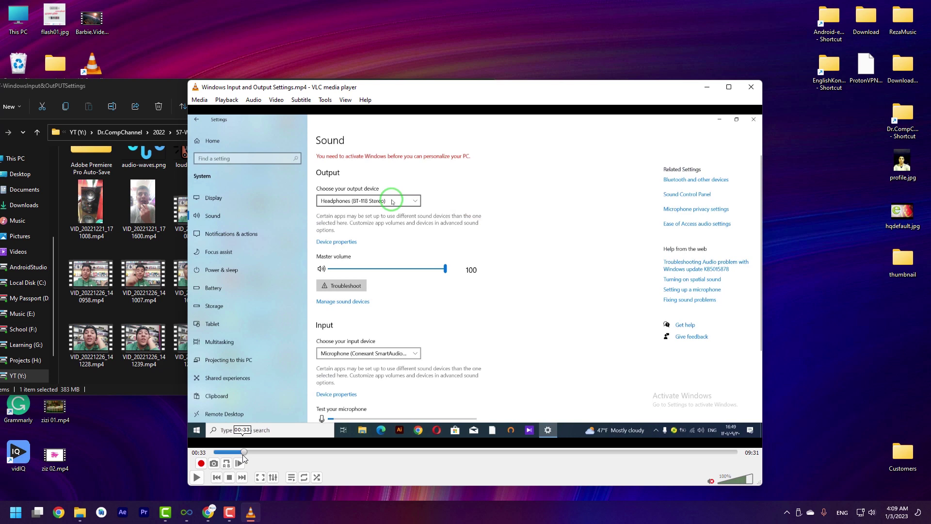
drag(244, 453, 212, 452)
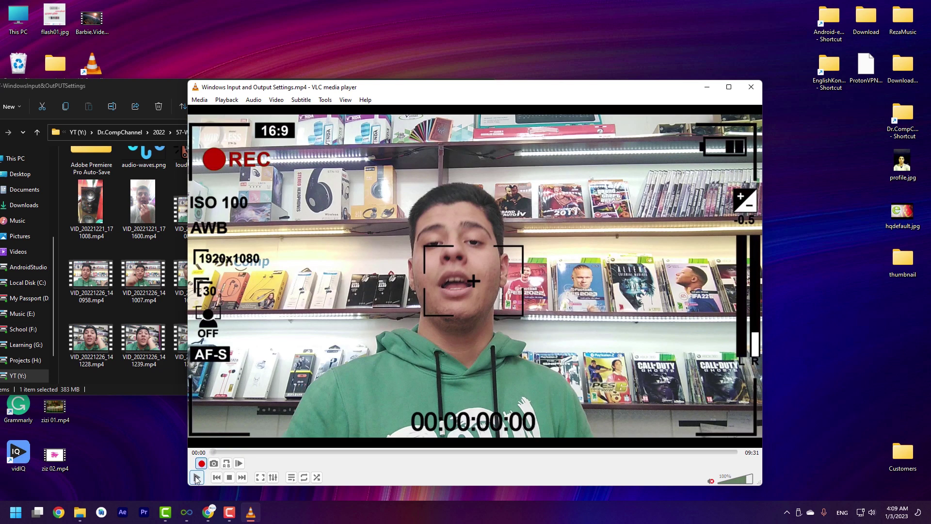
click(197, 478)
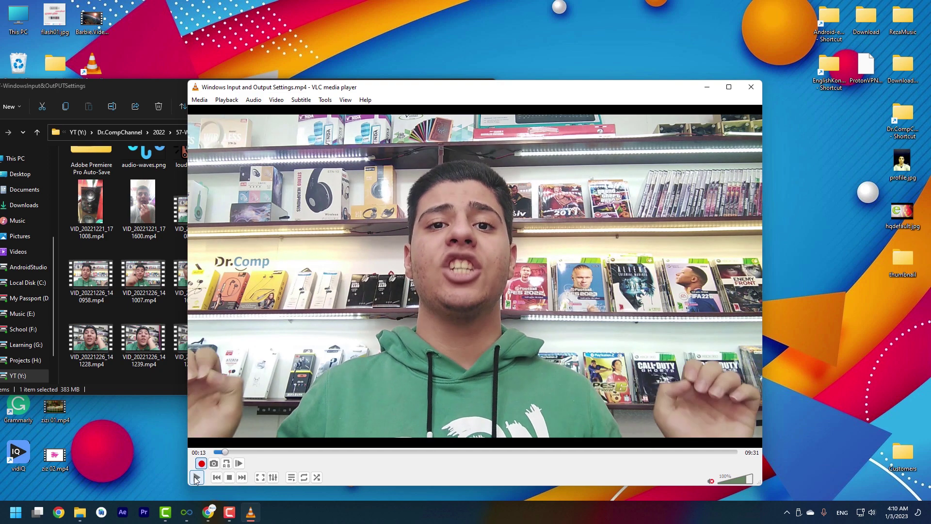
key(space)
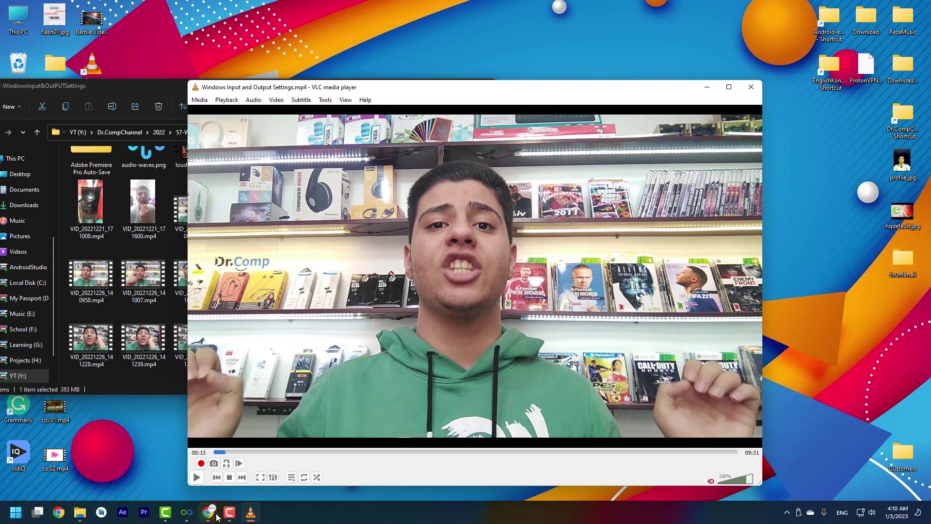
- Go to the Videos folder on This PC and open the newest vlc-record clip
click(13, 14)
double_click(13, 14)
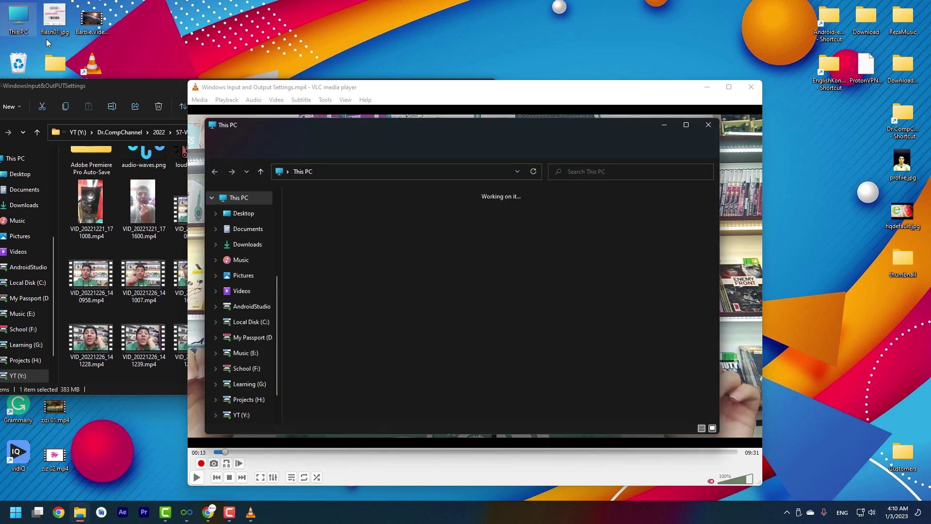
double_click(565, 240)
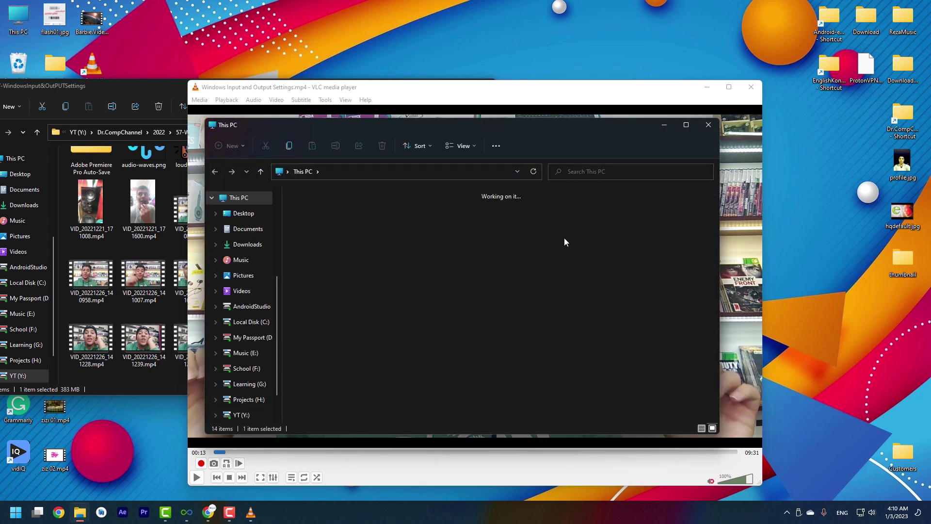
drag(502, 126, 326, 118)
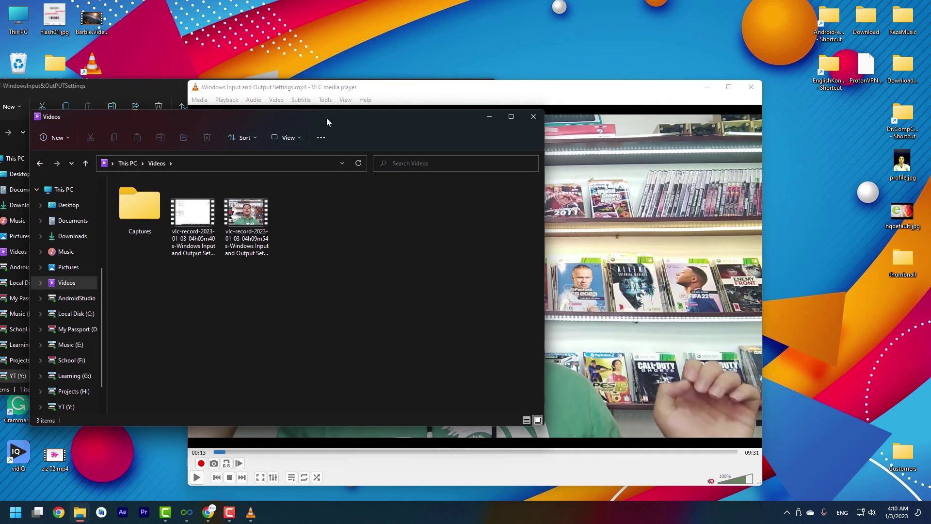
double_click(247, 214)
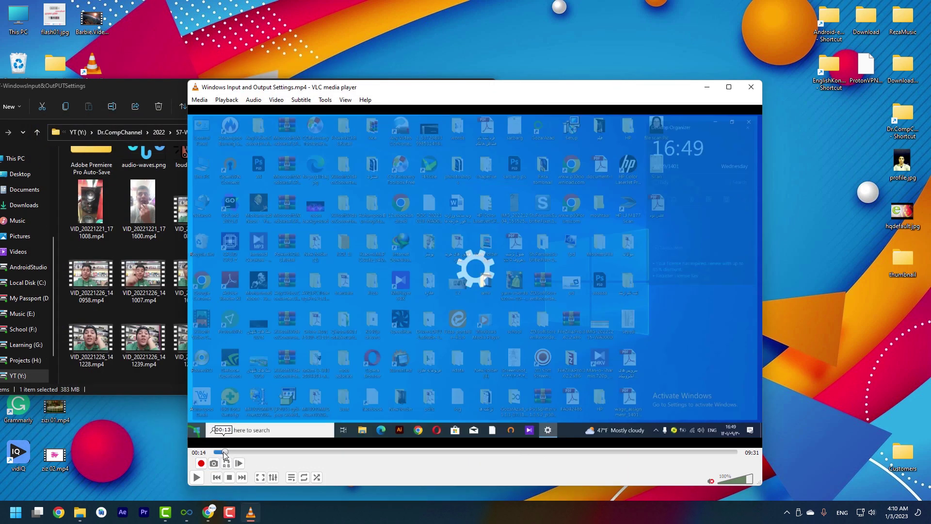
- Seek the video to 00:11 and take a snapshot of that frame
click(218, 453)
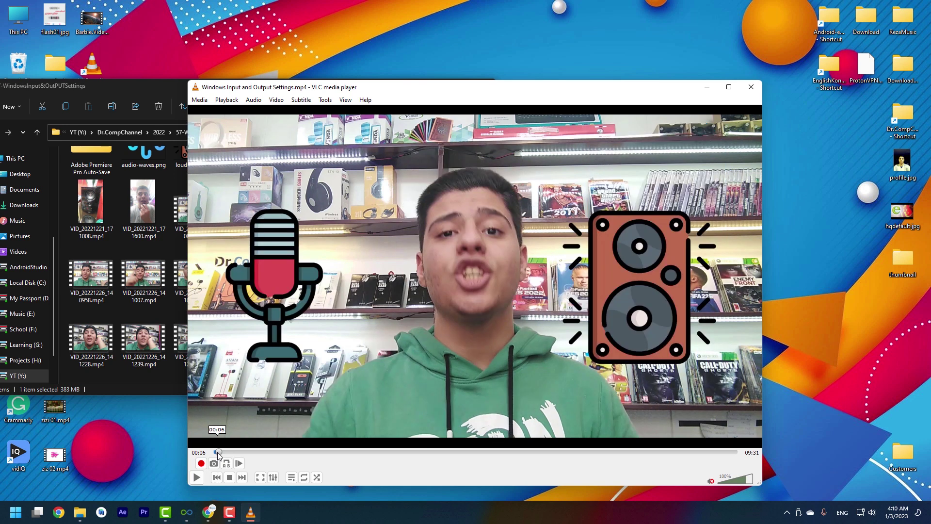
click(217, 453)
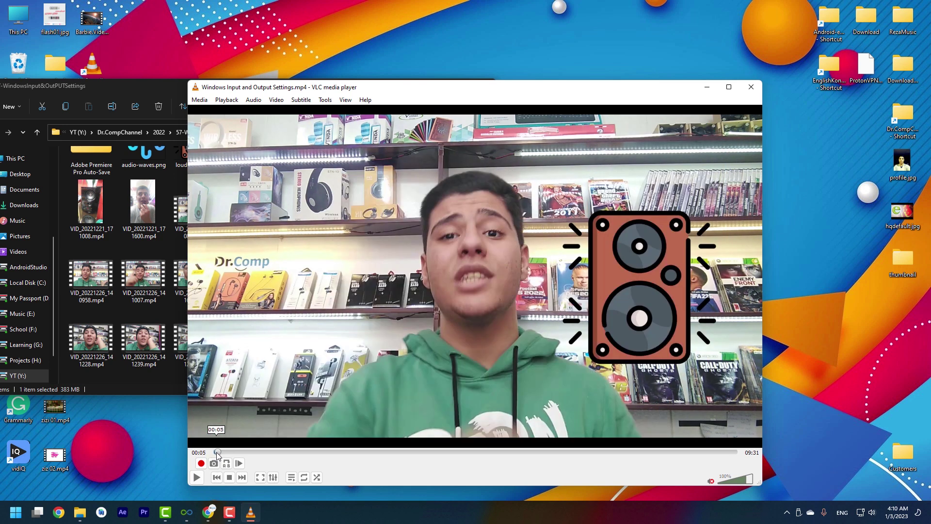
click(223, 452)
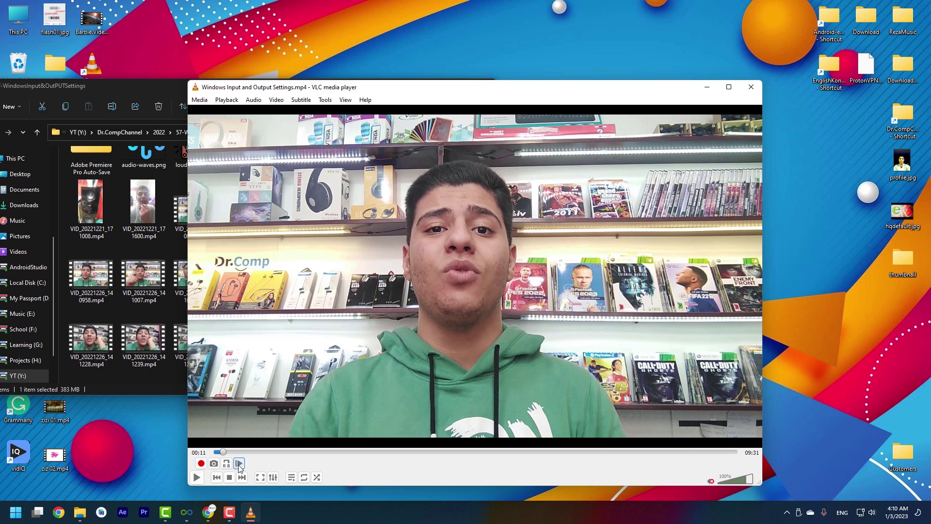
click(212, 468)
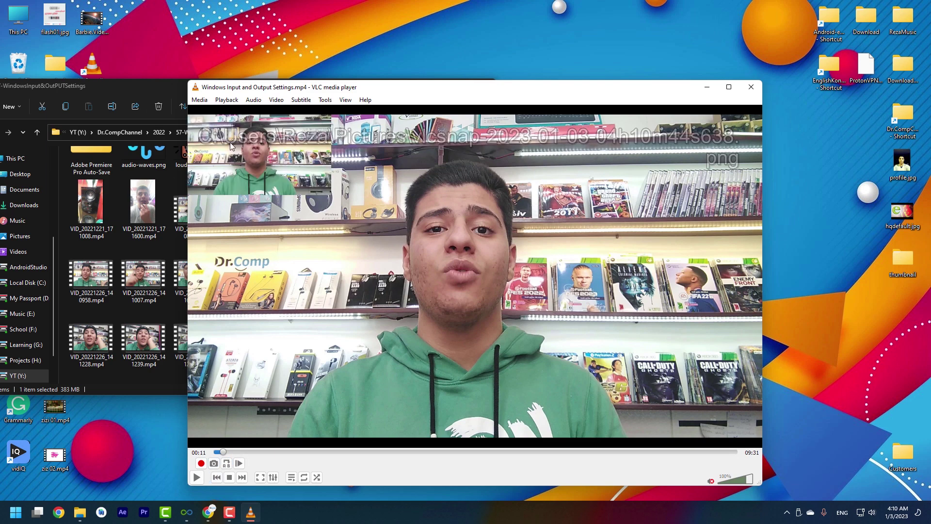
- Go to the Pictures folder on This PC and open the newest vlcsnap image
click(12, 19)
double_click(11, 19)
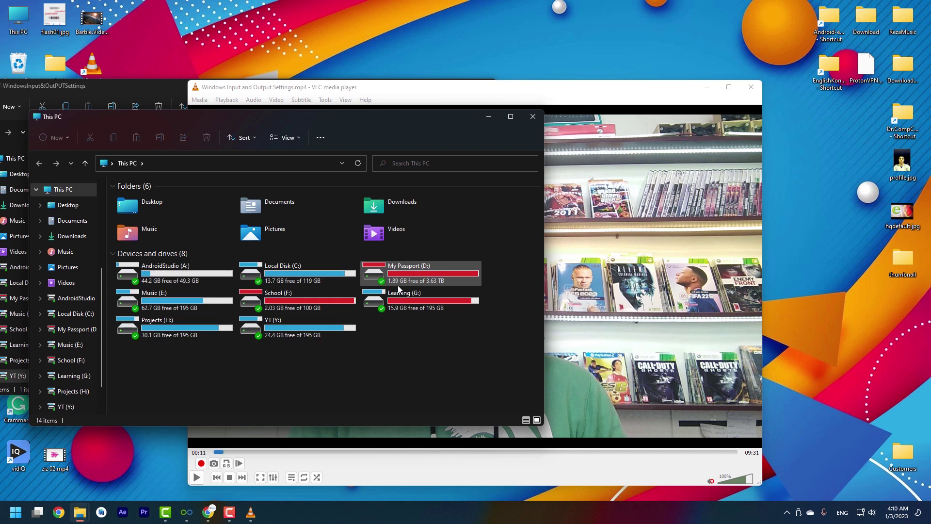
double_click(326, 234)
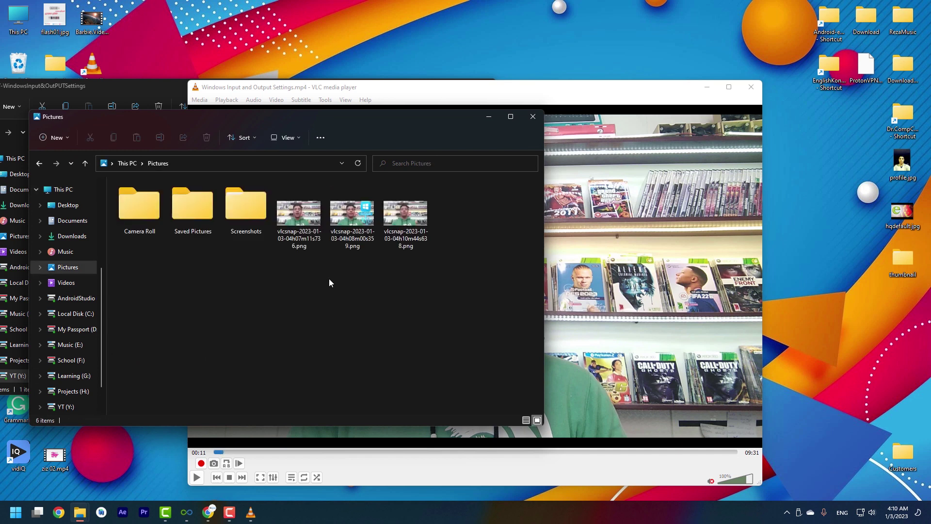
double_click(408, 222)
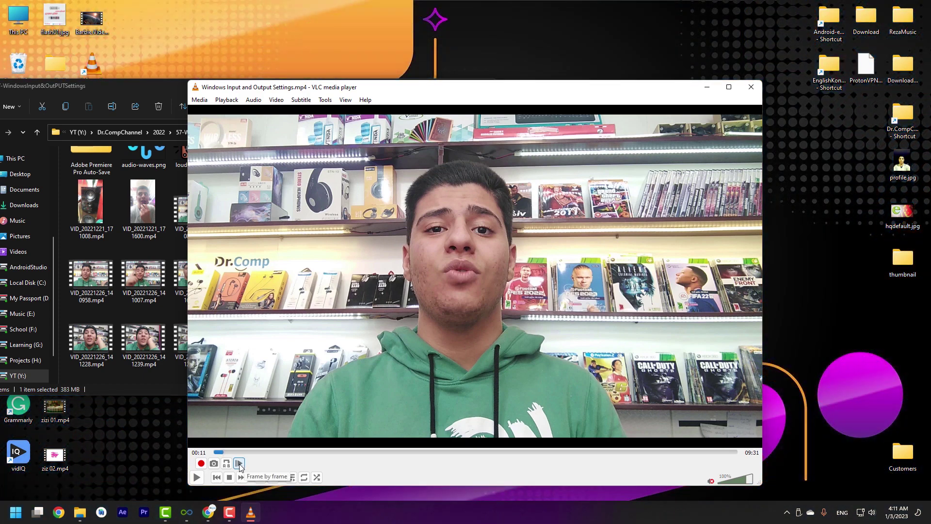
- Advance the paused video frame by frame
click(240, 465)
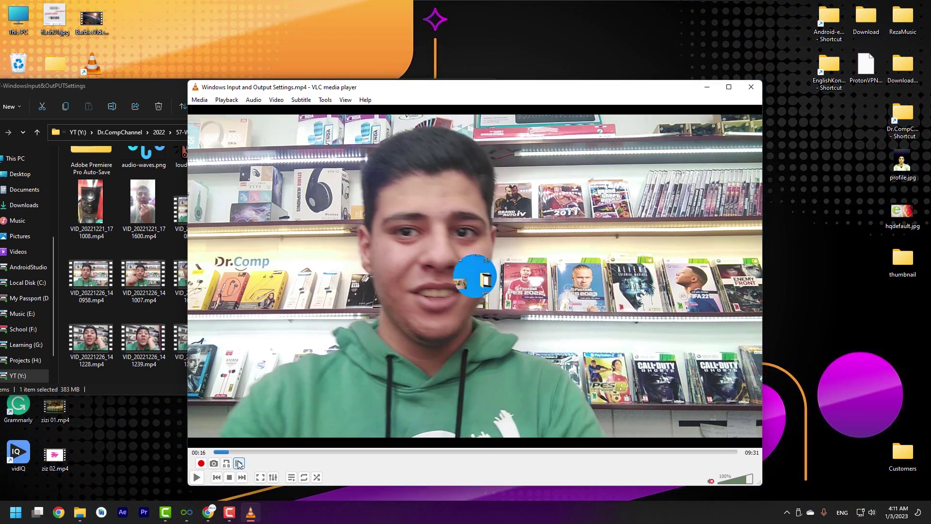
click(238, 463)
click(239, 463)
click(239, 463)
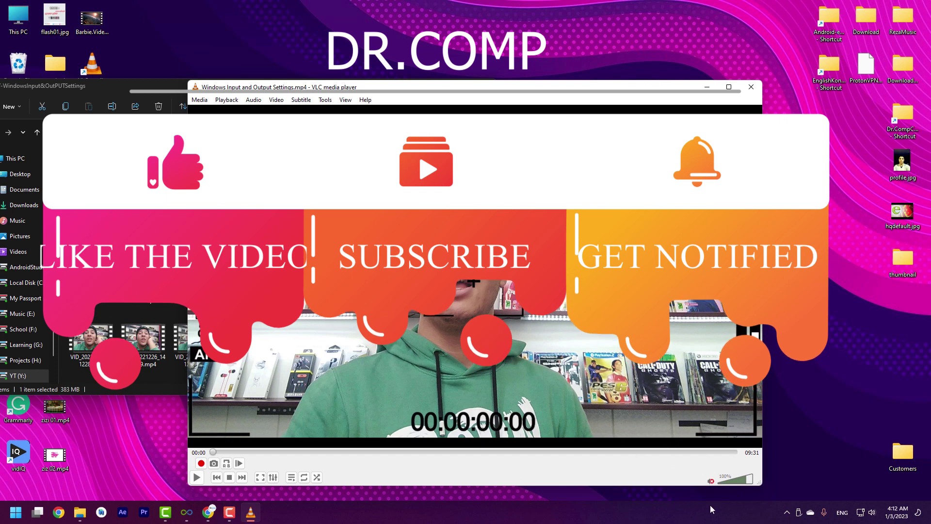
- Unmute the audio to adjust the volume to 101%, and mute it again
click(711, 481)
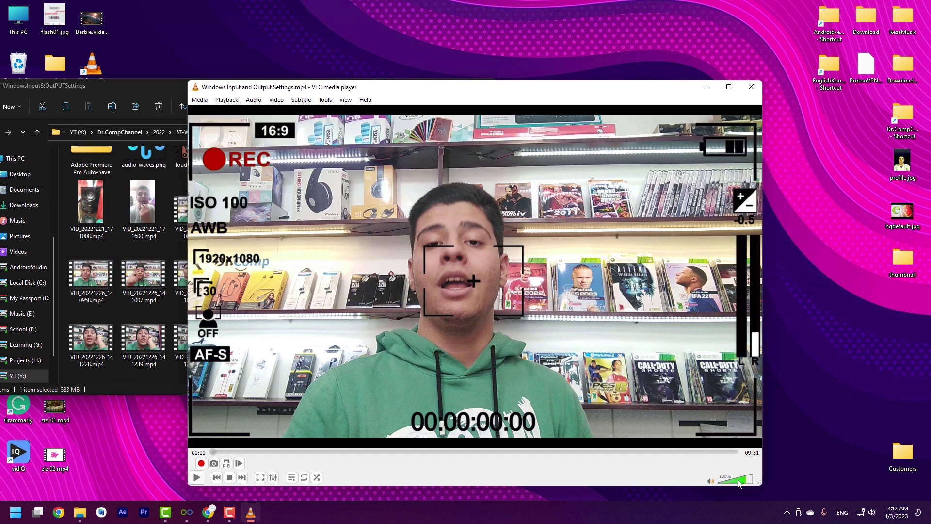
drag(747, 481, 759, 482)
drag(752, 483, 758, 481)
click(710, 481)
- Set the A-B loop's start point at 00:00 and seek the video to 00:05
click(227, 463)
click(226, 463)
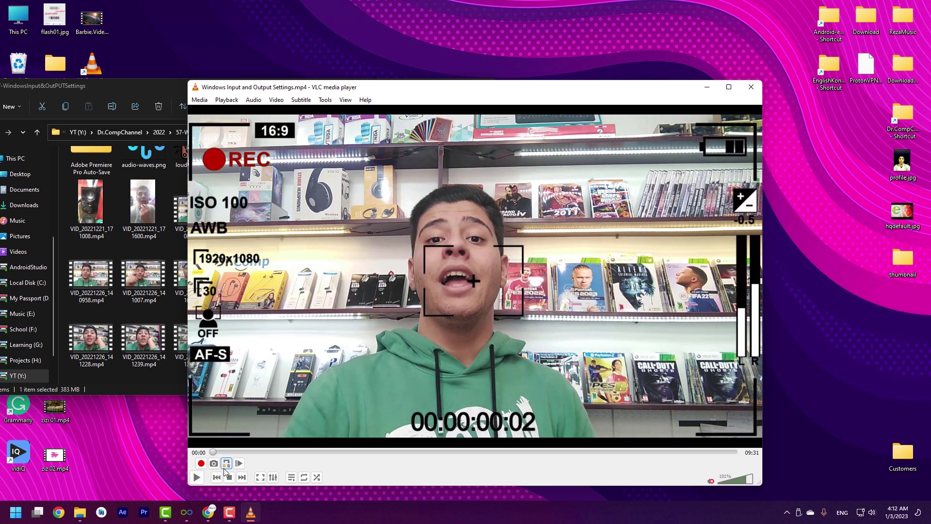
click(224, 467)
click(217, 452)
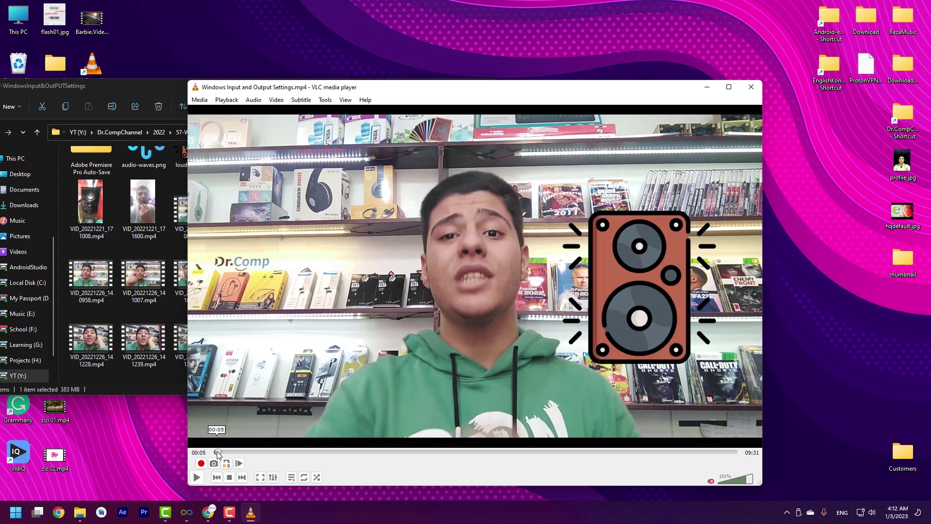